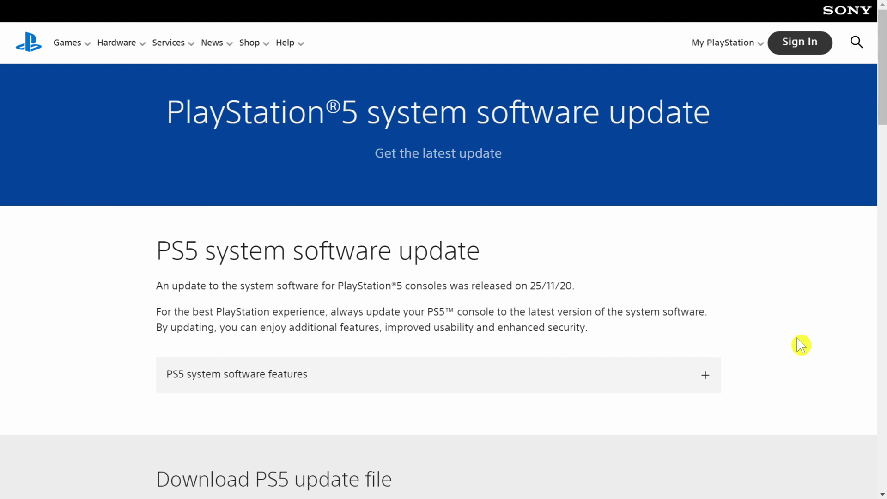
Scroll down the PS5 system software page to the update-file and reinstallation-file download sections.
scroll(801, 345, down, 8)
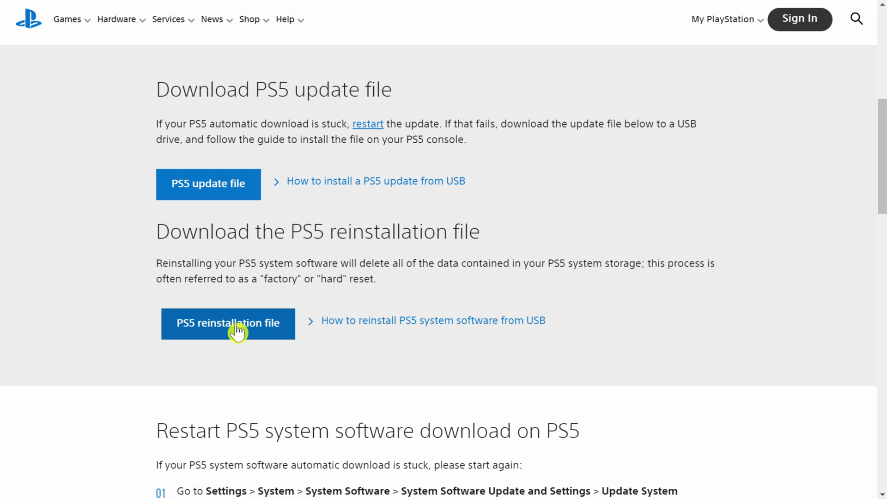
Download the PS5 update file, keeping it past the security warning, and hide the downloads list.
click(209, 191)
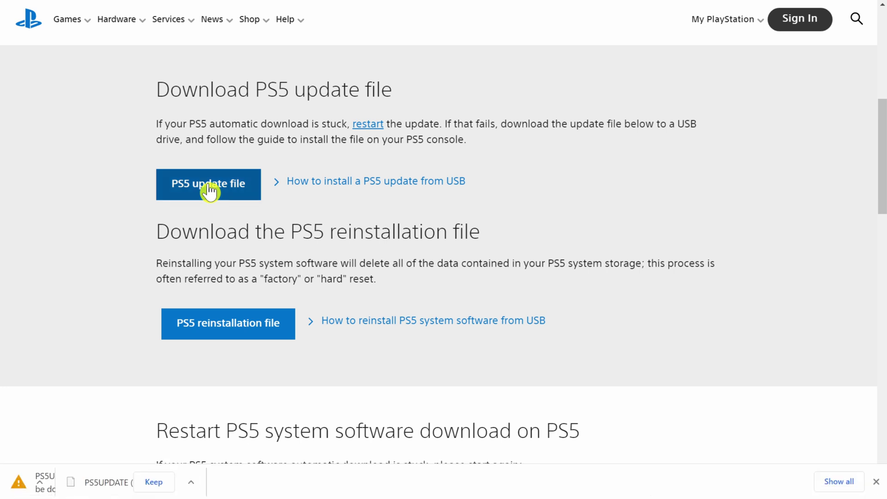
click(152, 481)
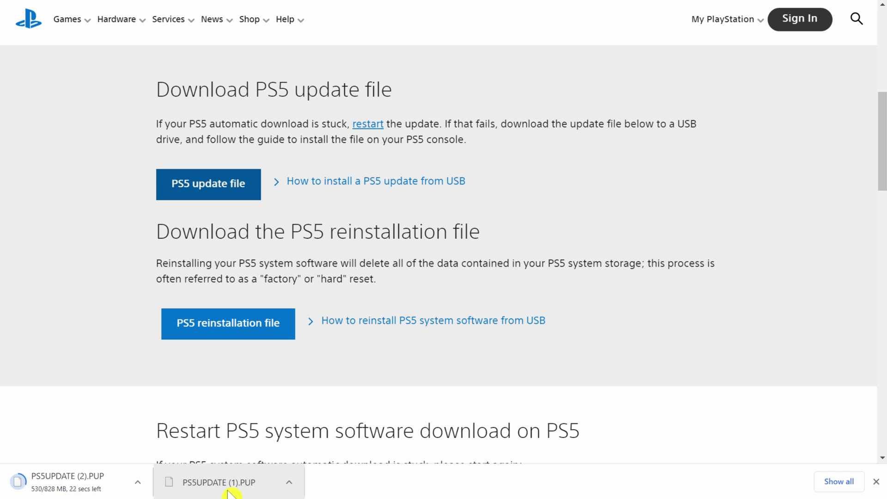
click(875, 483)
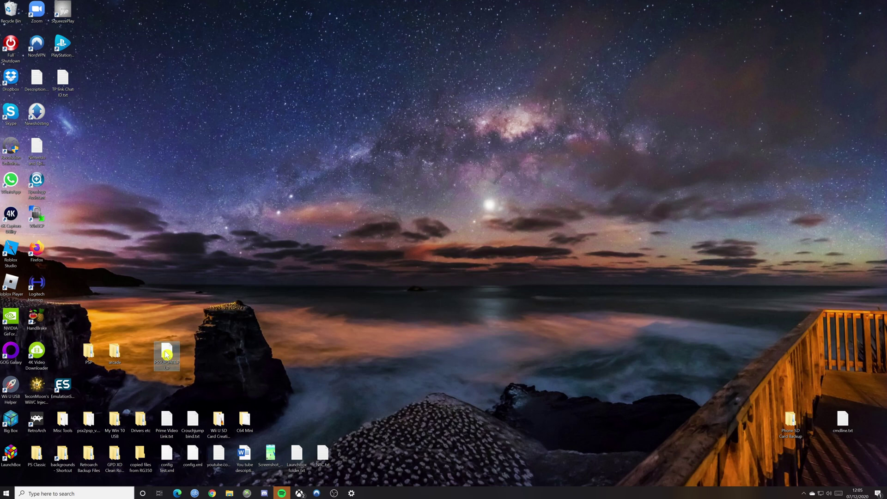
Check the downloaded PS5UPDATE.PUP on the desktop and close the ESET new-device popup.
click(166, 354)
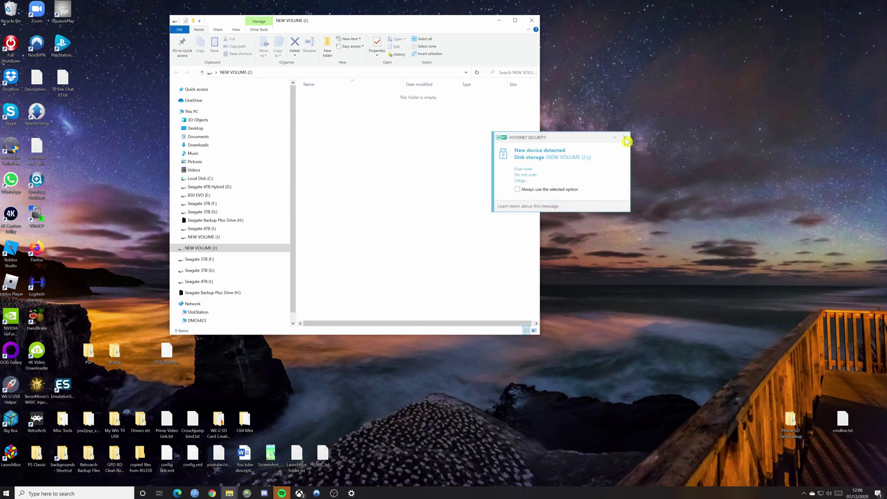
click(625, 137)
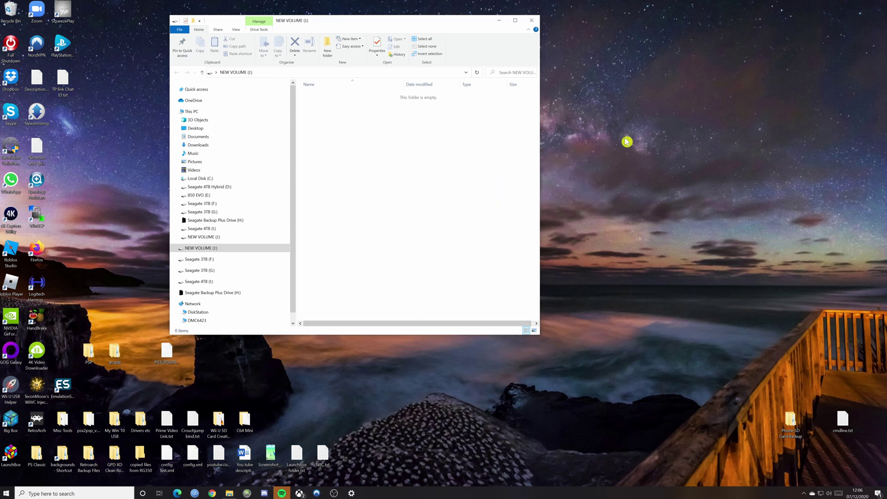
Start a Quick Format of NEW VOLUME (J:) with the FAT32 file system.
right_click(200, 241)
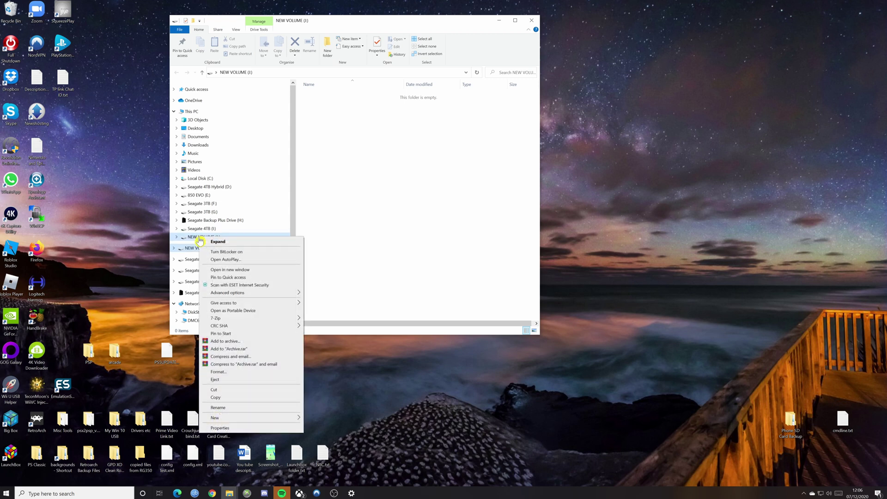
click(246, 372)
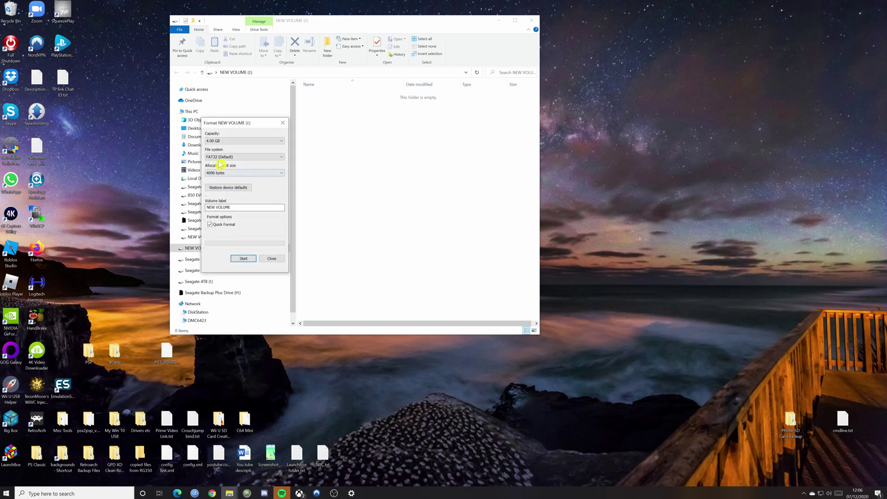
click(264, 157)
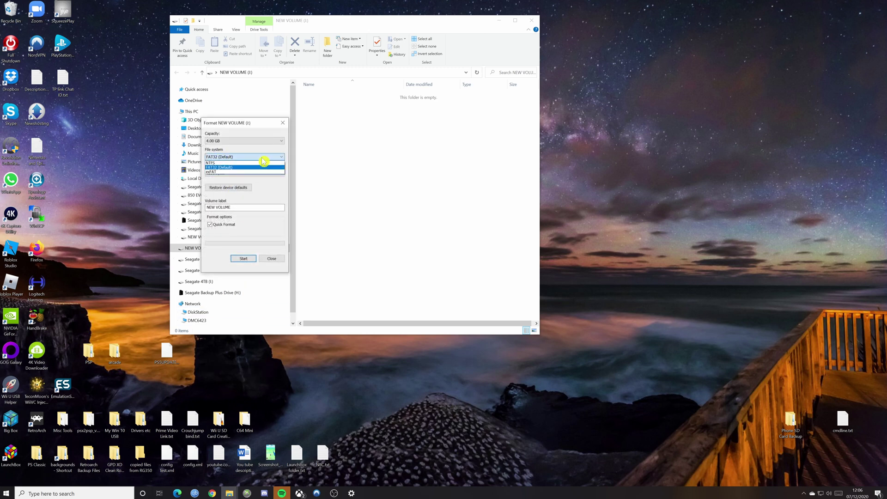
click(236, 168)
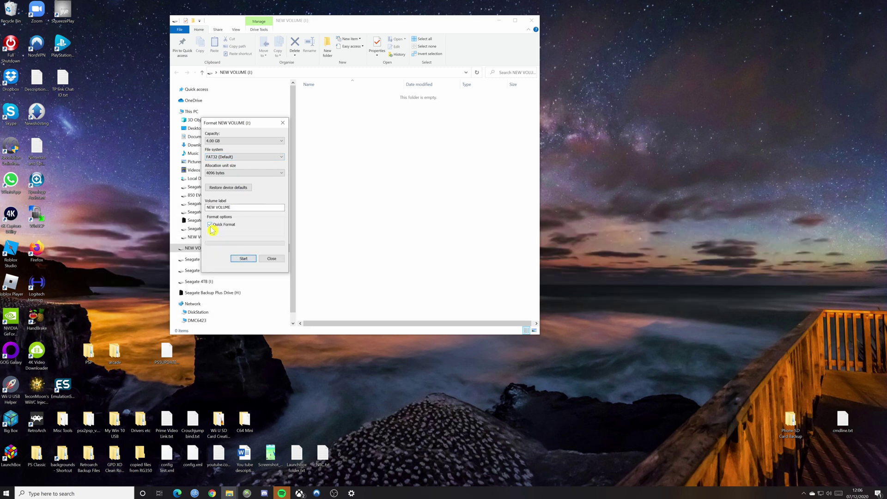
click(210, 225)
click(243, 259)
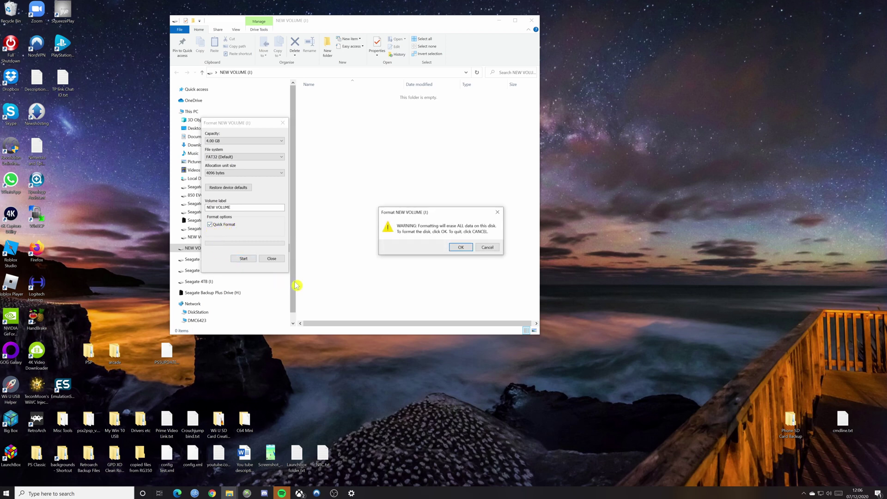
Confirm erasing the drive, let the FAT32 format finish, and close the Format and ESET windows.
click(462, 249)
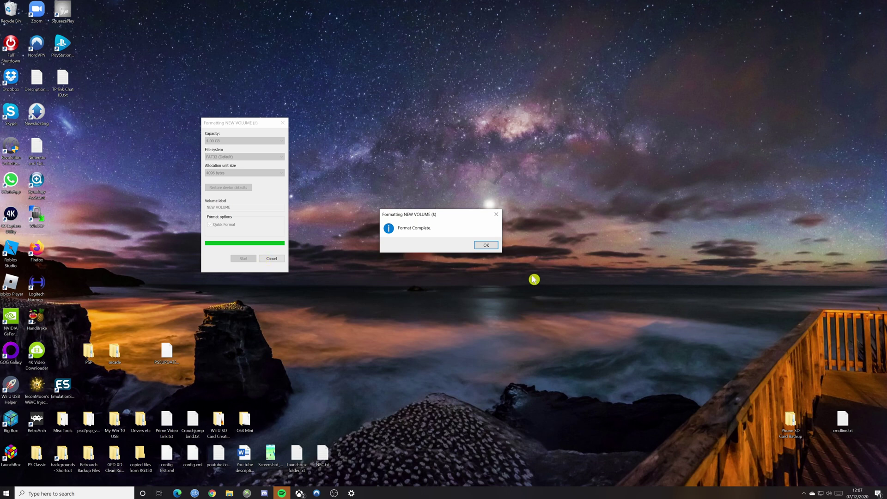
click(485, 245)
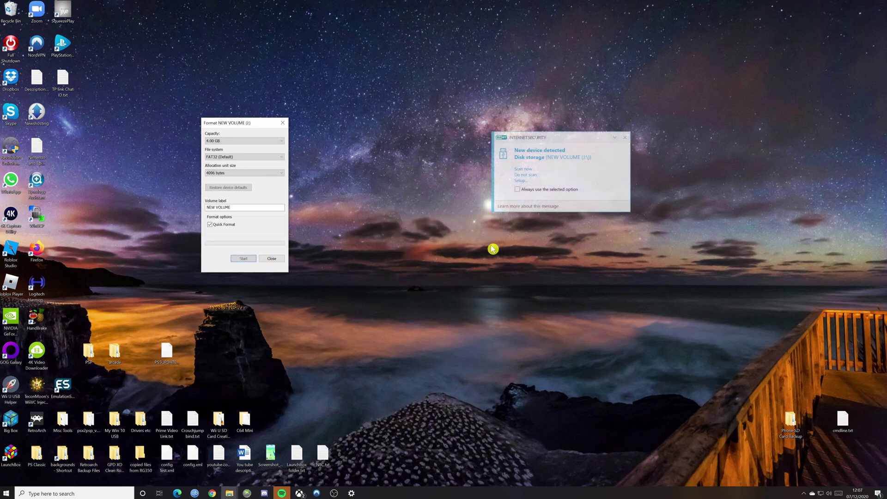
click(272, 259)
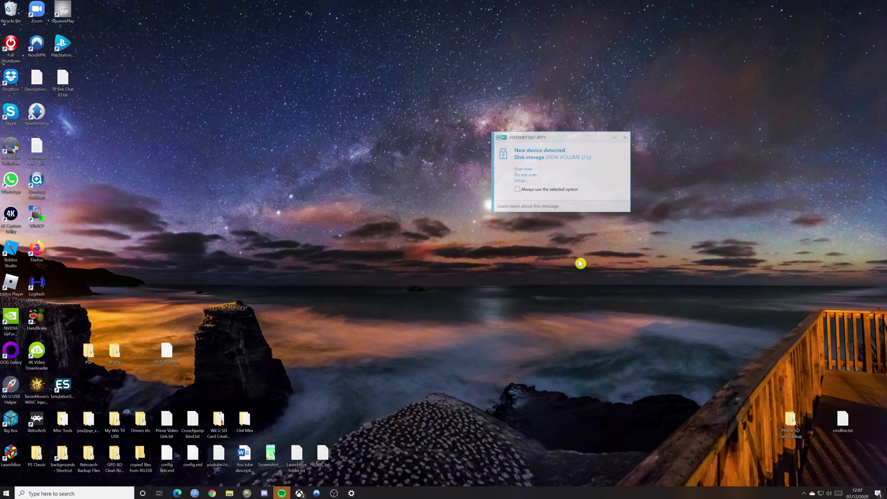
click(625, 137)
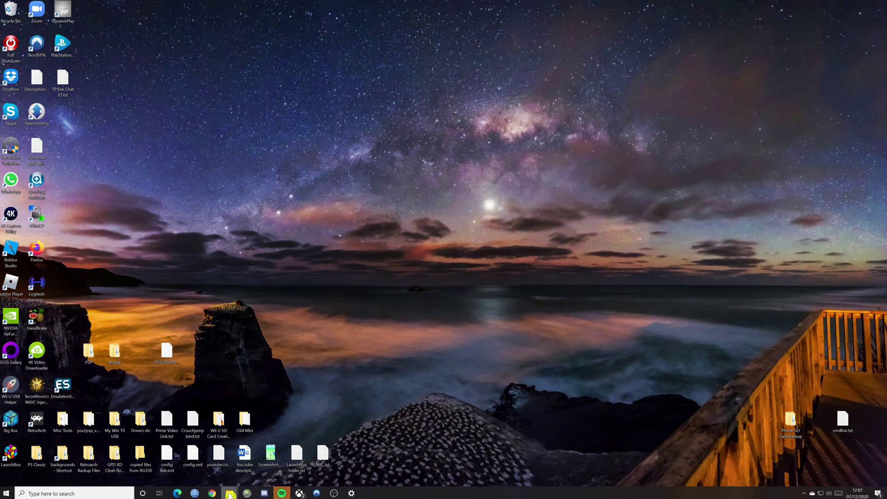
right_click(229, 494)
Open a new Explorer window on the empty NEW VOLUME (J:) and move it up and left.
click(223, 456)
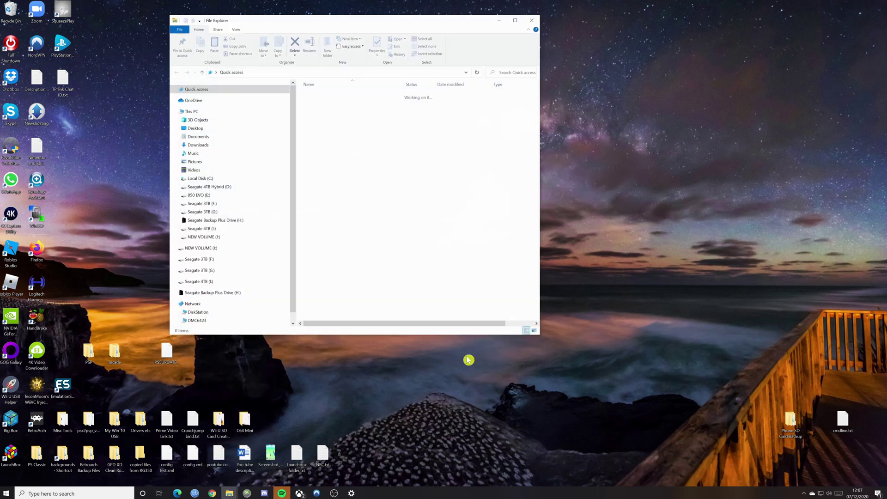
drag(349, 23, 518, 51)
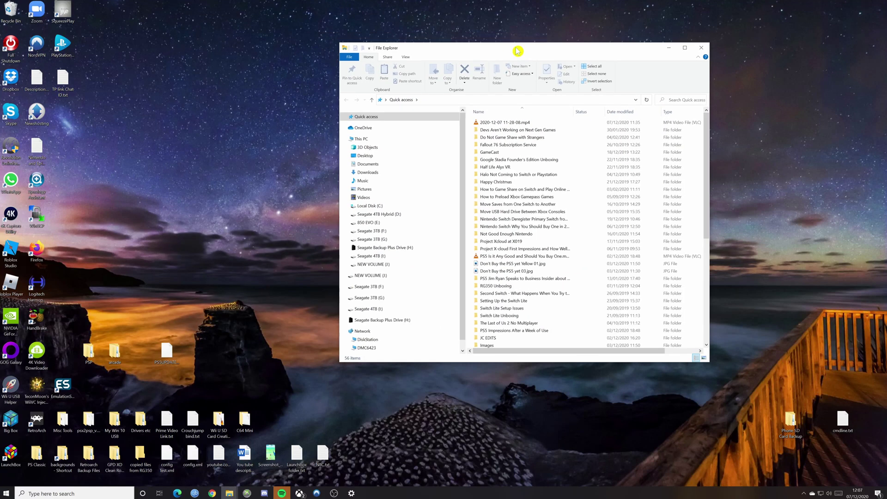
click(371, 265)
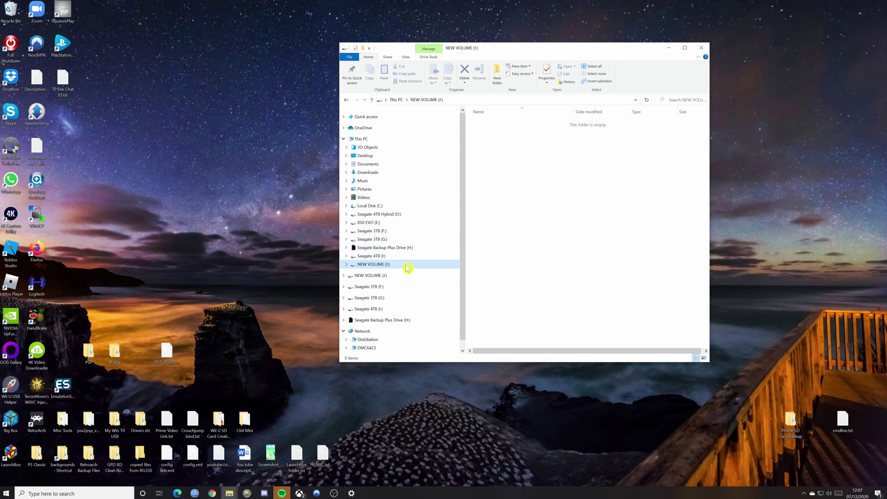
drag(565, 50, 485, 36)
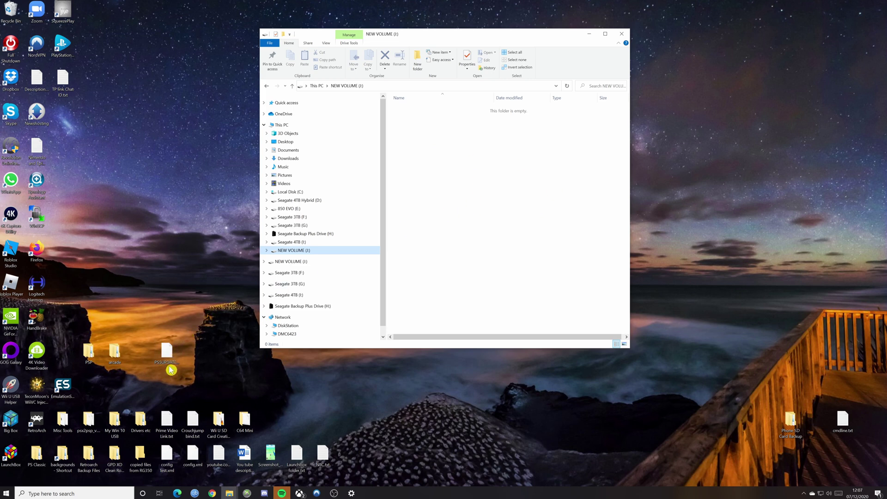
right_click(425, 131)
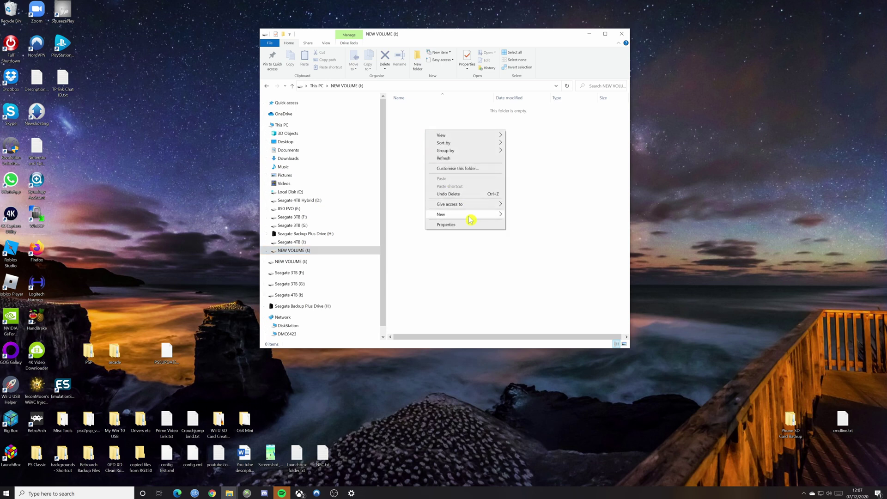
Create a folder named PS5 on NEW VOLUME and open it.
click(405, 126)
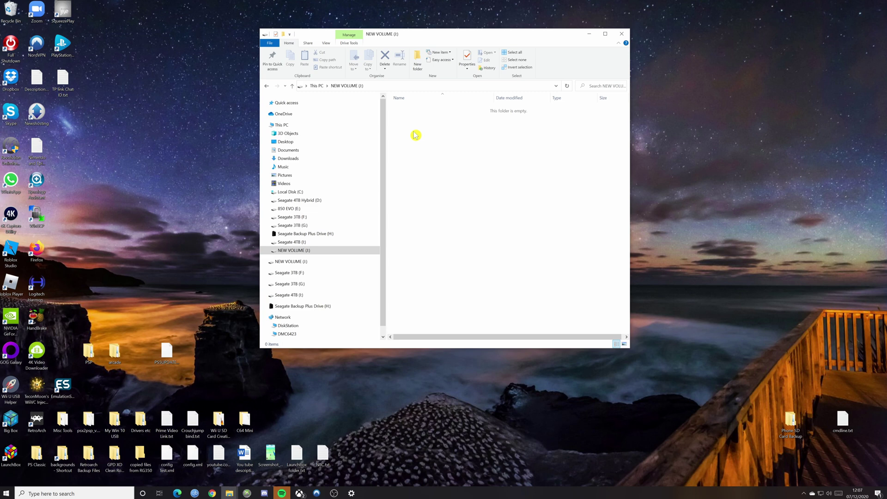
right_click(414, 133)
mouse_move(465, 218)
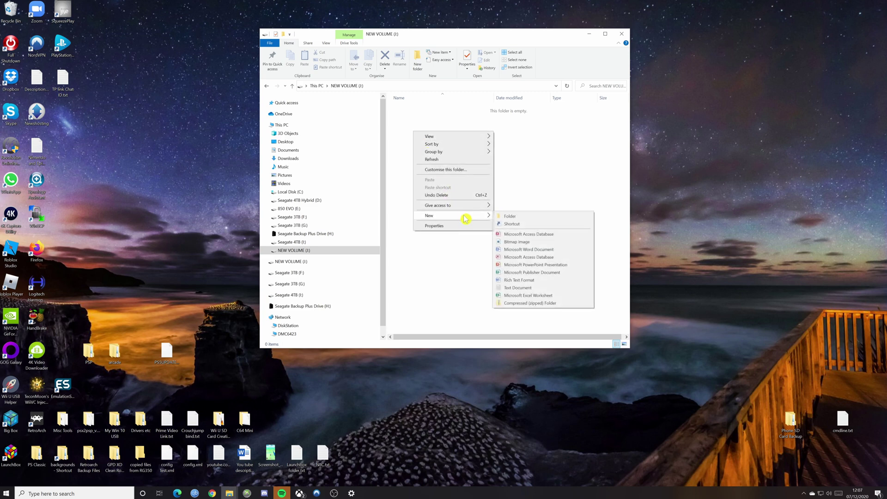
click(509, 216)
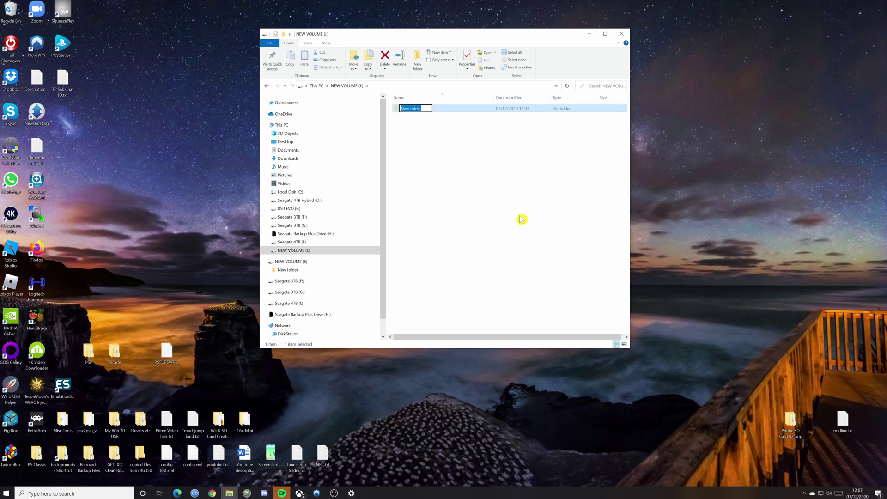
text(PS5)
key(Return)
double_click(407, 111)
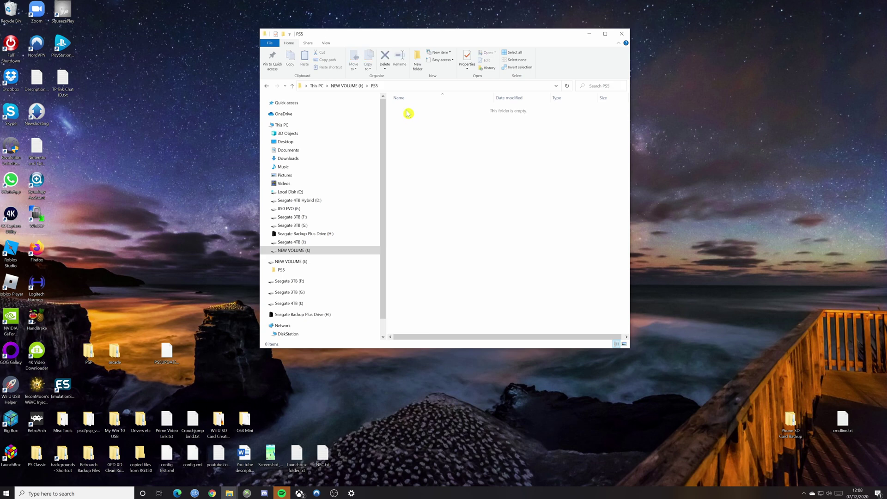
Create a folder named UPDATE inside PS5 and open it.
right_click(409, 116)
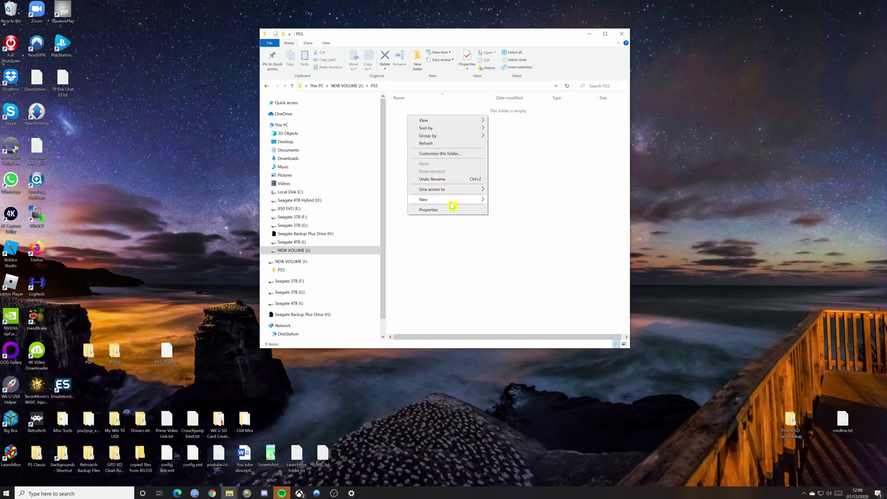
mouse_move(452, 200)
click(507, 200)
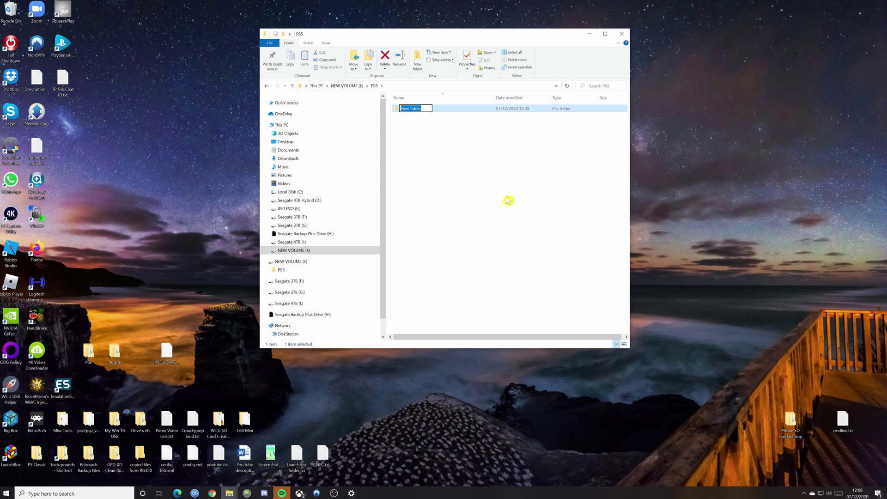
text(UPDATE)
key(Return)
double_click(406, 109)
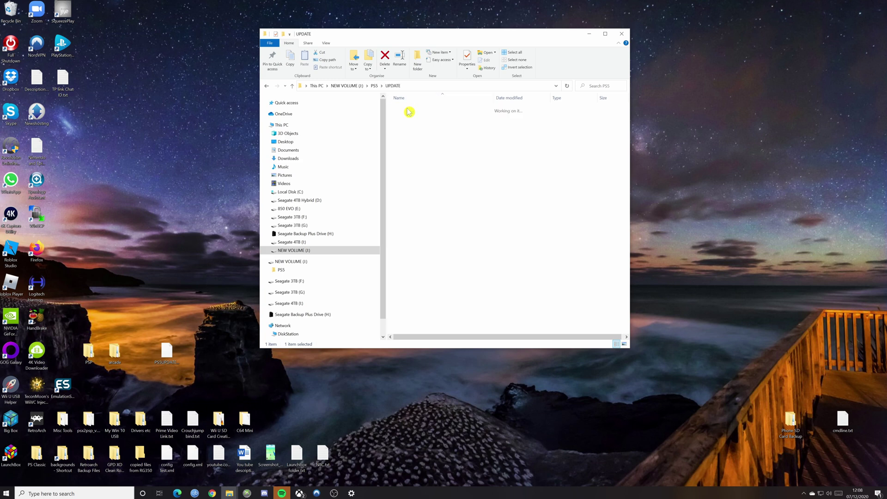
Copy the 827 MB PS5UPDATE.PUP from the desktop into NEW VOLUME's PS5\UPDATE folder.
drag(461, 34, 527, 34)
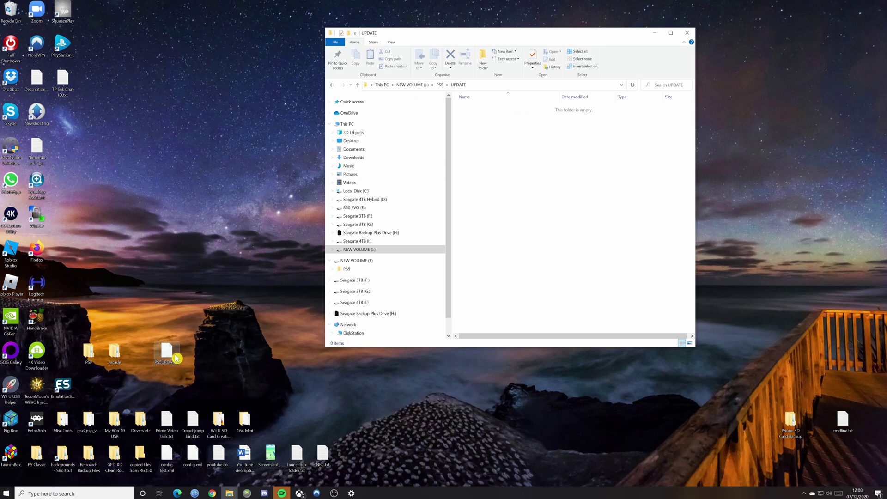
drag(170, 353, 493, 126)
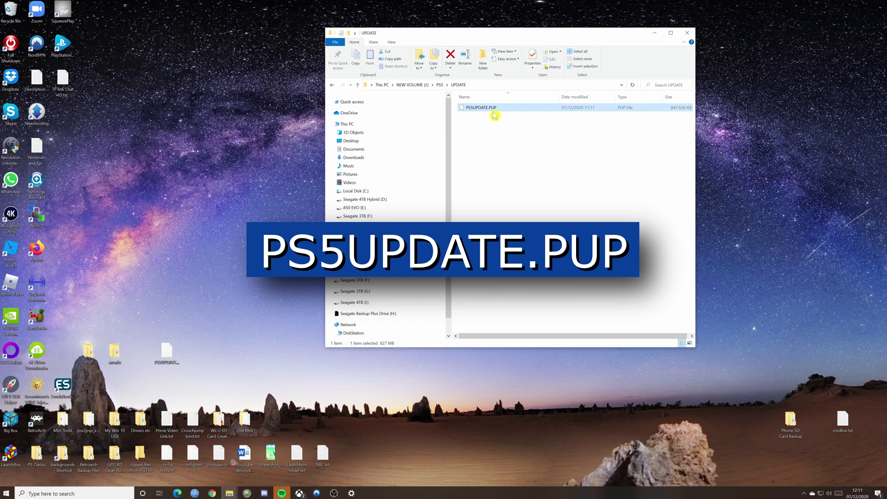
right_click(356, 249)
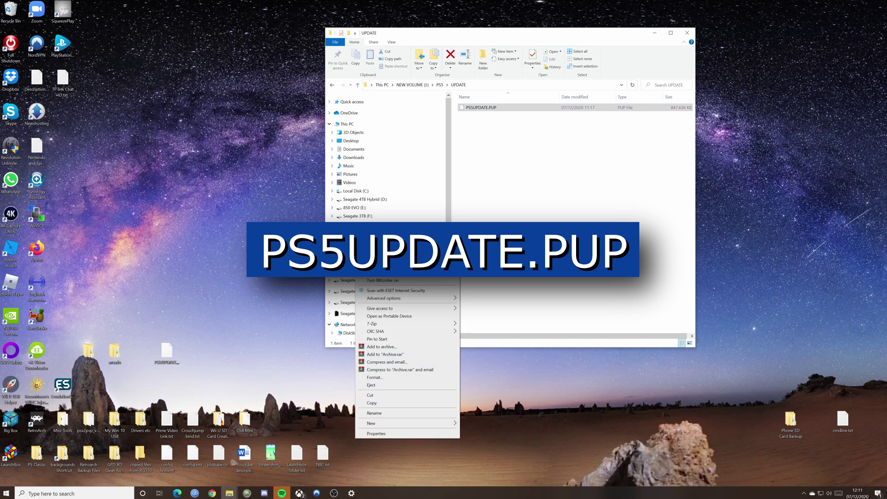
click(389, 385)
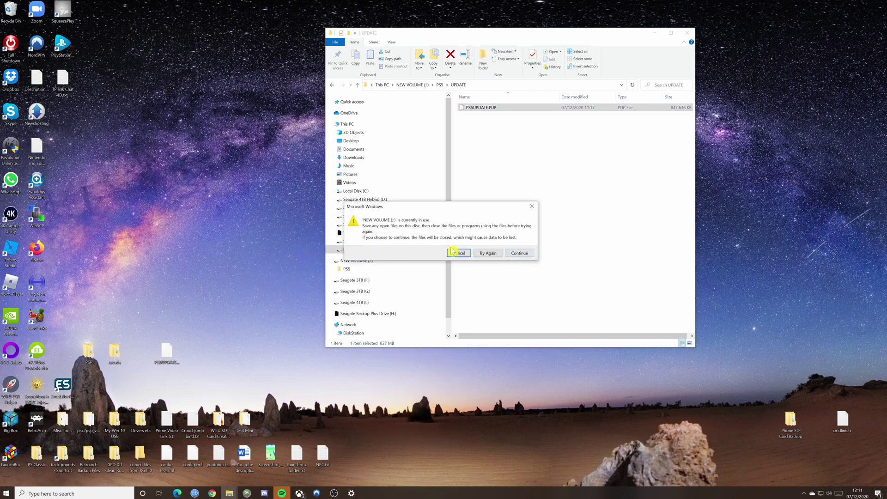
click(458, 253)
drag(542, 34, 568, 50)
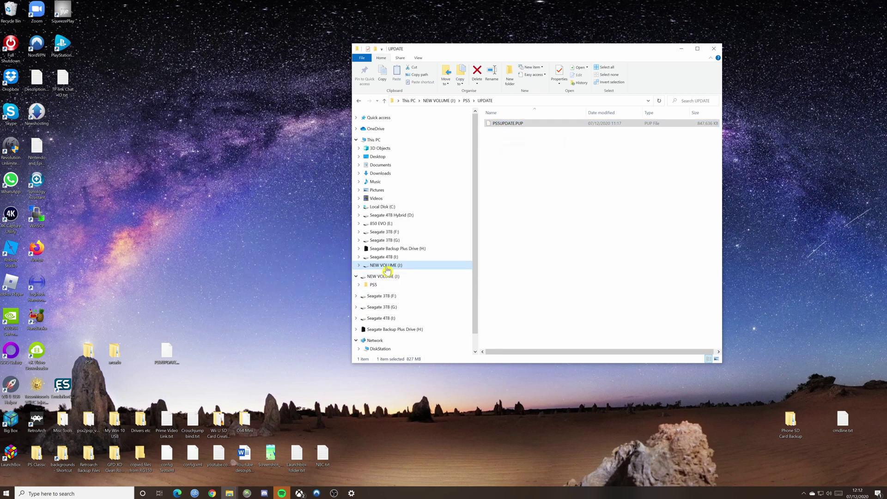
right_click(386, 267)
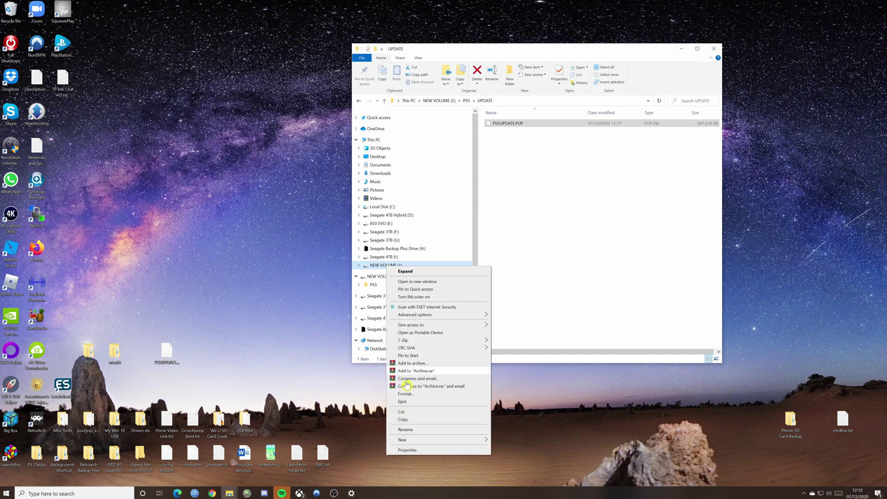
click(413, 394)
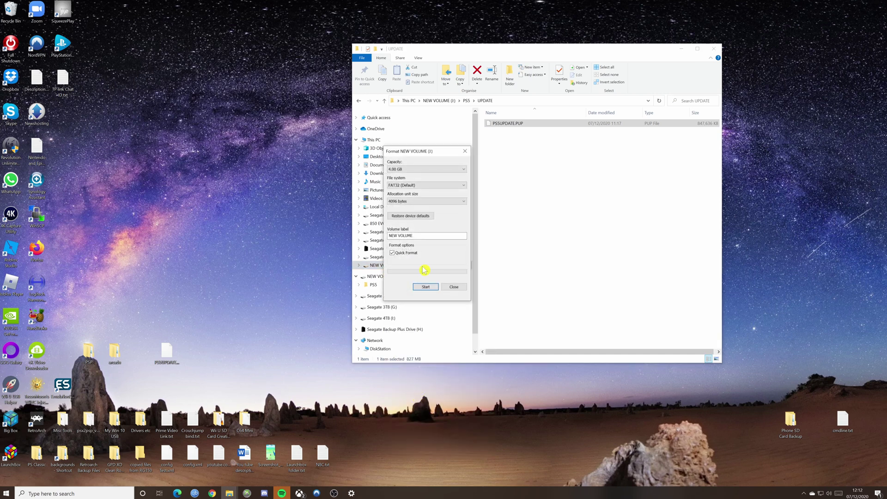
click(453, 289)
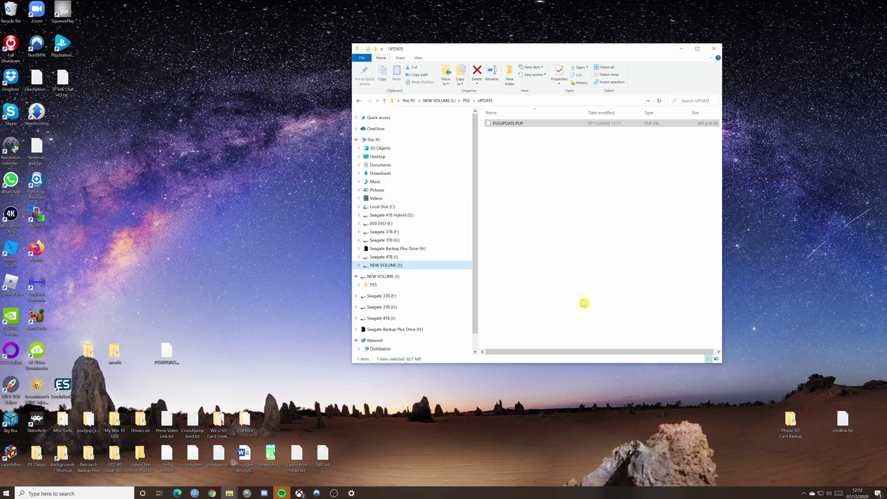